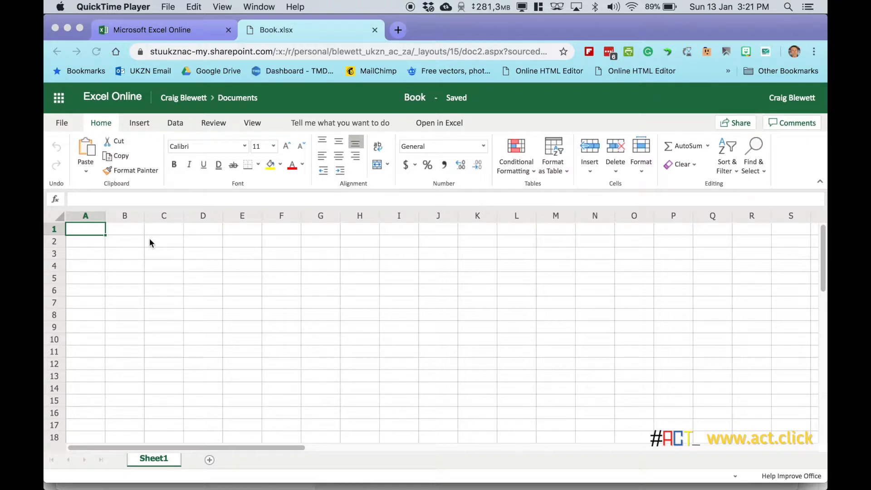
Enter the headings Name, Test and Test 2 in cells A1, B1 and C1.
{"action": "left_click", "coordinate": [86, 231]}
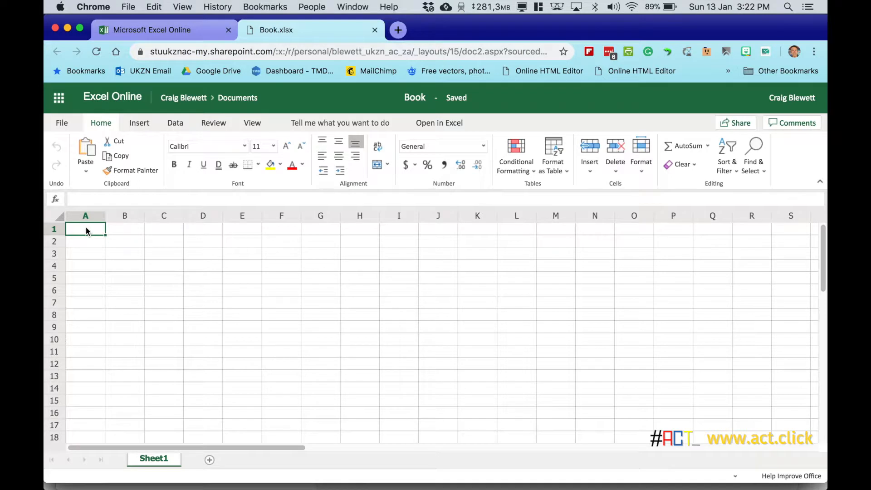
{"action": "type", "text": "Name"}
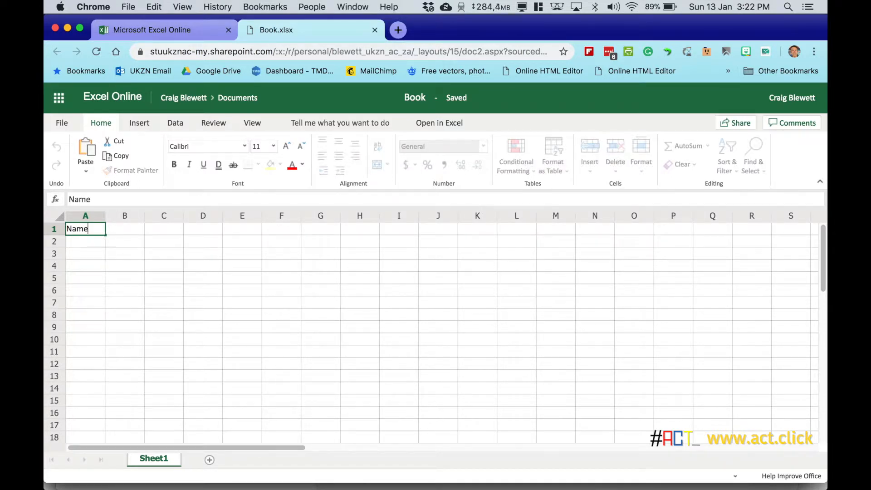
{"action": "key", "text": "Tab"}
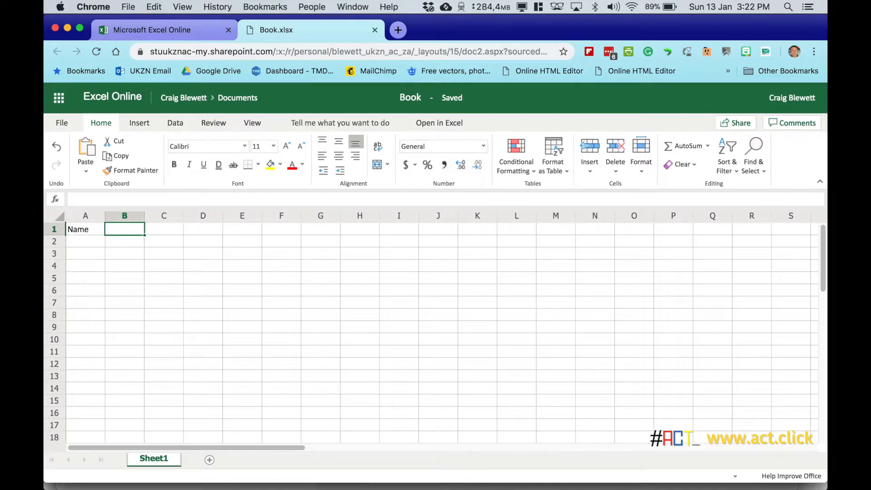
{"action": "type", "text": "Test"}
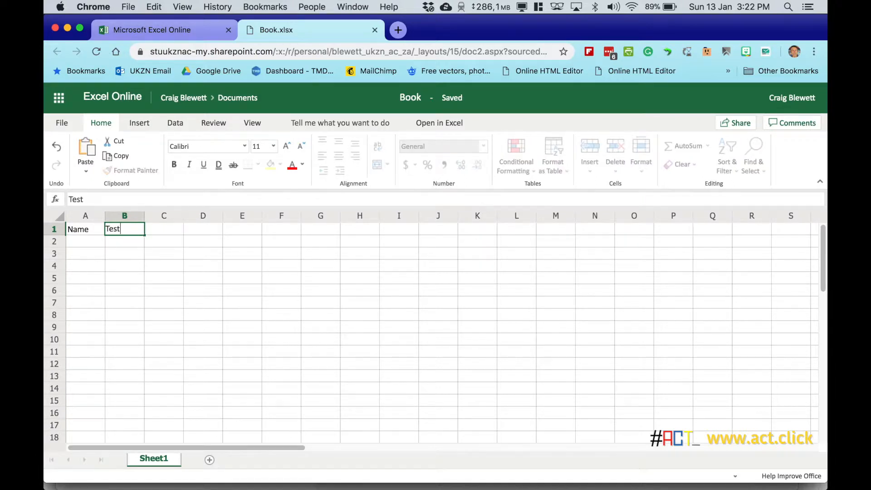
{"action": "key", "text": "Tab"}
{"action": "type", "text": "Test"}
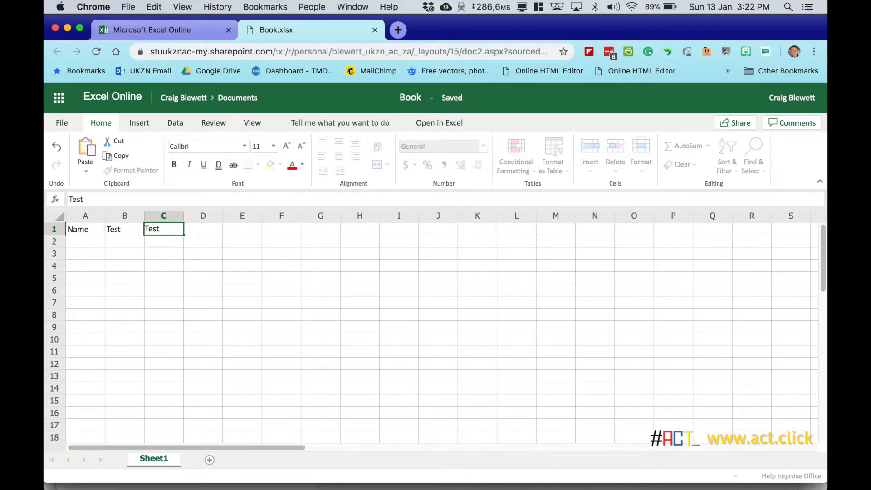
{"action": "type", "text": " 2"}
{"action": "key", "text": "Return"}
Change the heading in cell B1 to Test 2.
{"action": "left_click", "coordinate": [118, 228]}
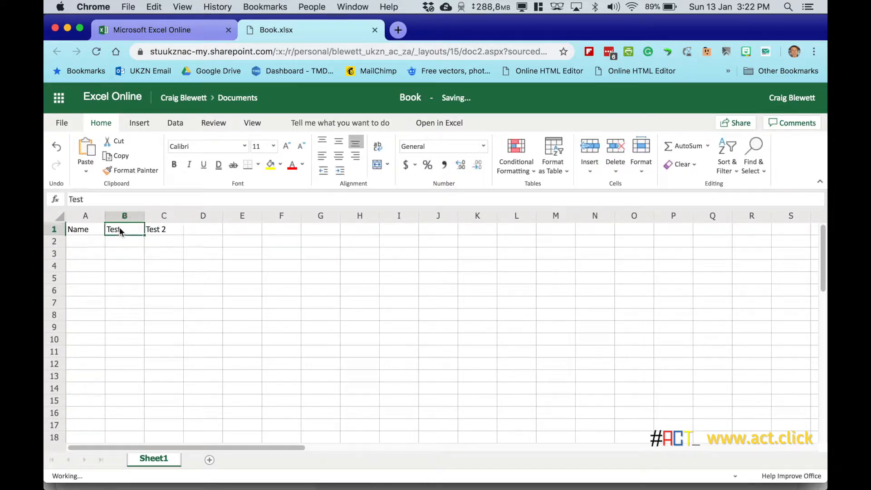
{"action": "left_click", "coordinate": [121, 241]}
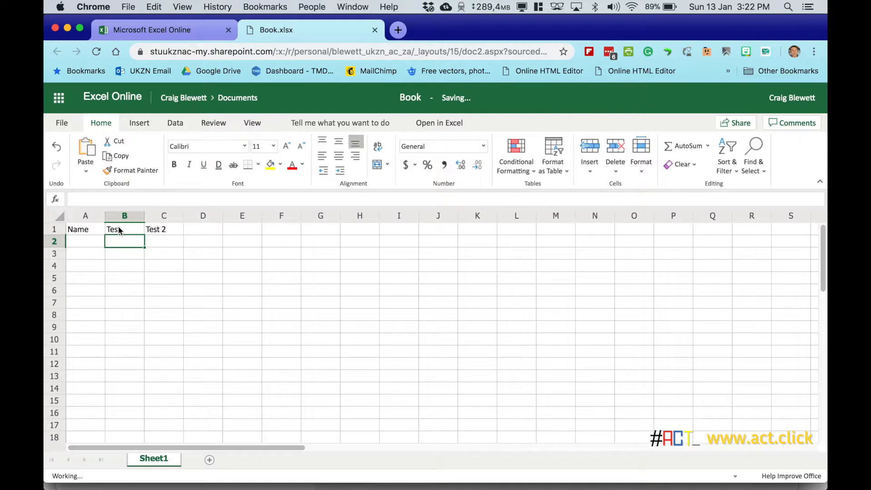
{"action": "left_click", "coordinate": [120, 231]}
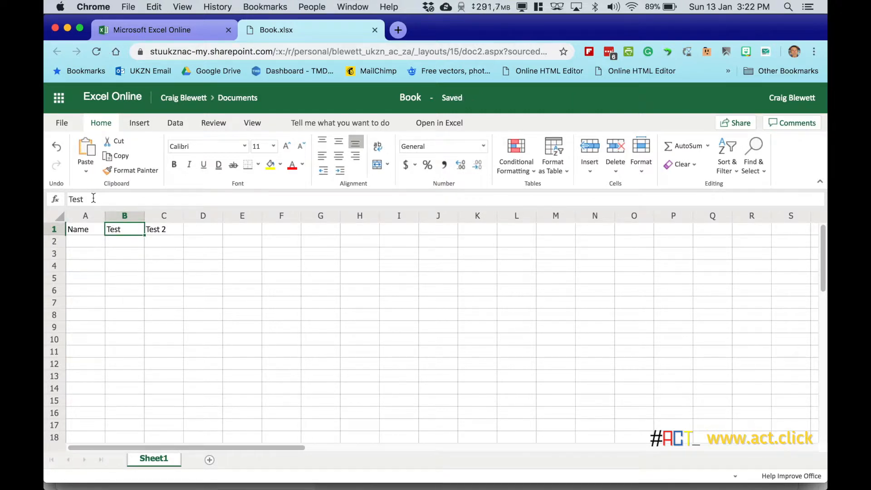
{"action": "left_click", "coordinate": [94, 199]}
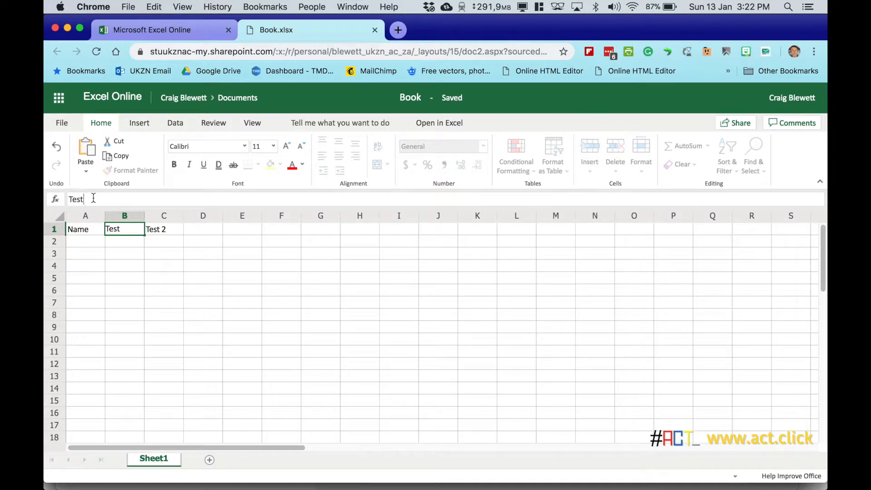
{"action": "type", "text": "2"}
{"action": "key", "text": "Return"}
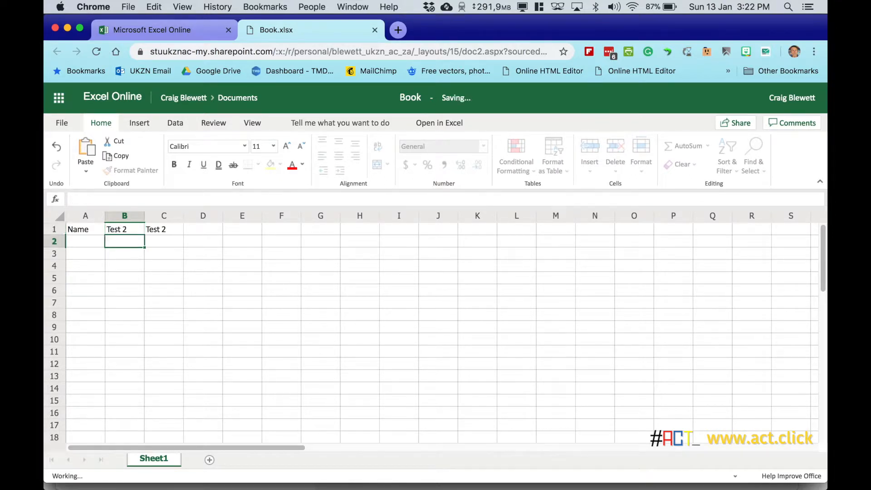
Edit the heading in cell B1 so that it reads Test 1.
{"action": "left_click", "coordinate": [124, 230]}
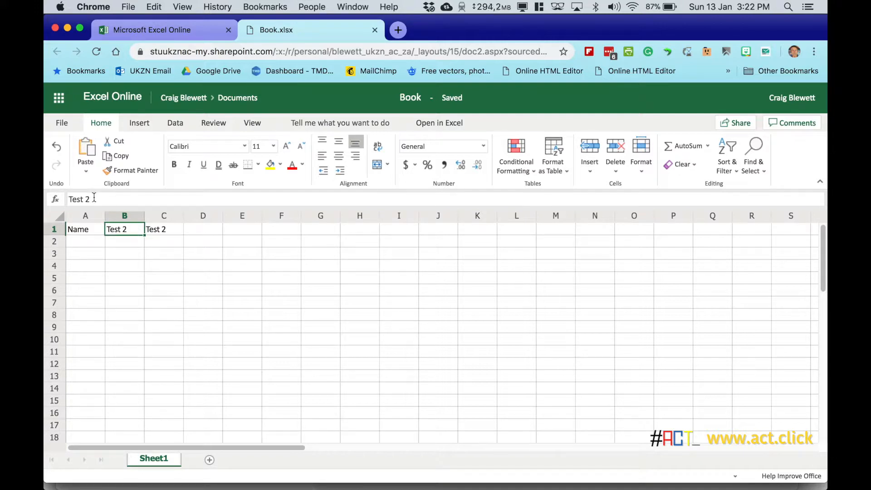
{"action": "double_click", "coordinate": [129, 229]}
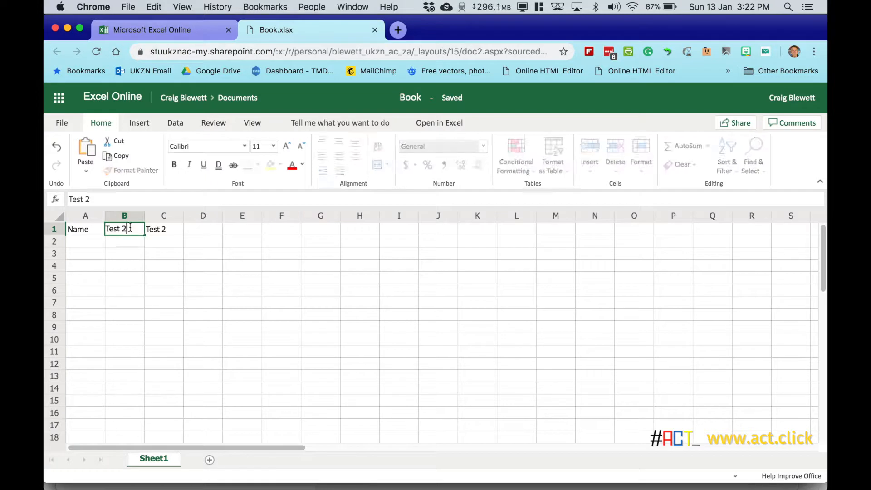
{"action": "key", "text": "BackSpace"}
{"action": "type", "text": "1"}
{"action": "key", "text": "Return"}
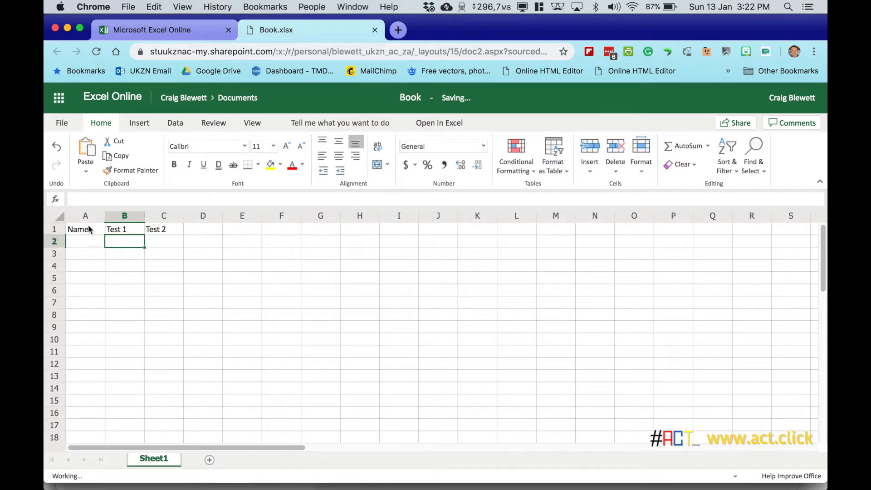
{"action": "left_click", "coordinate": [90, 230]}
{"action": "left_click", "coordinate": [119, 229]}
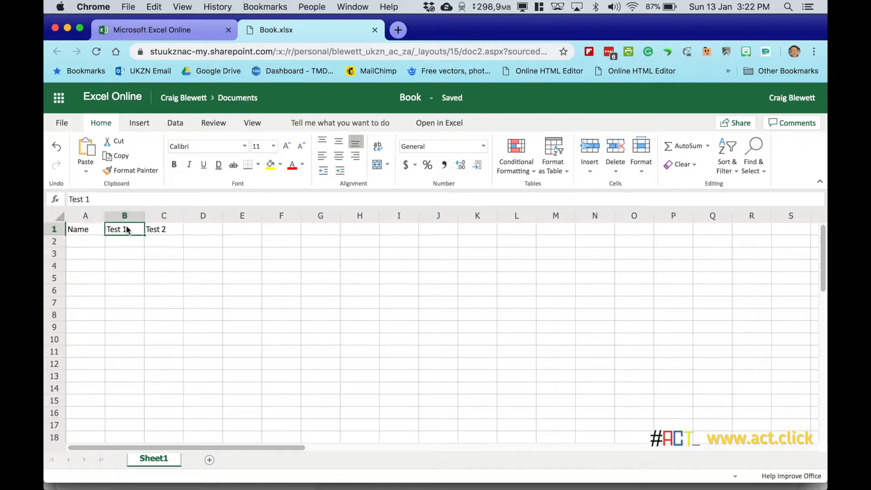
{"action": "left_click", "coordinate": [162, 229]}
Enter Supercalfragili in cell A2 as the first entry under the Name heading.
{"action": "left_click", "coordinate": [90, 242]}
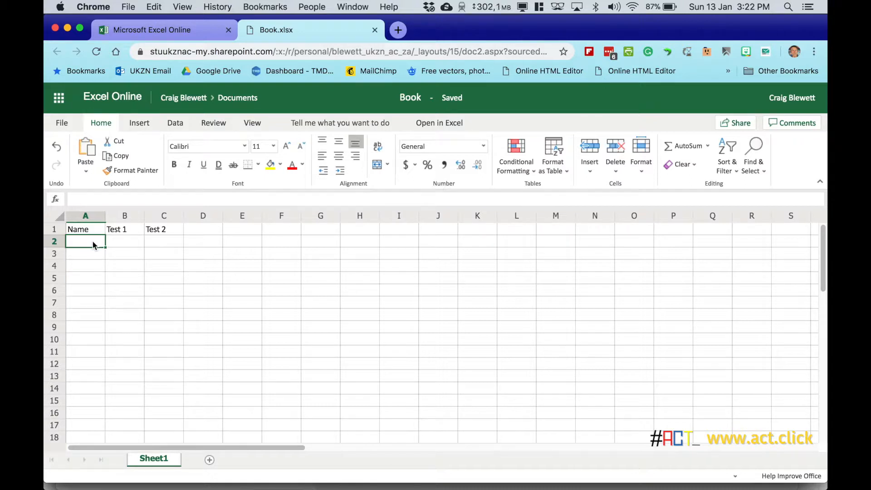
{"action": "type", "text": "Super"}
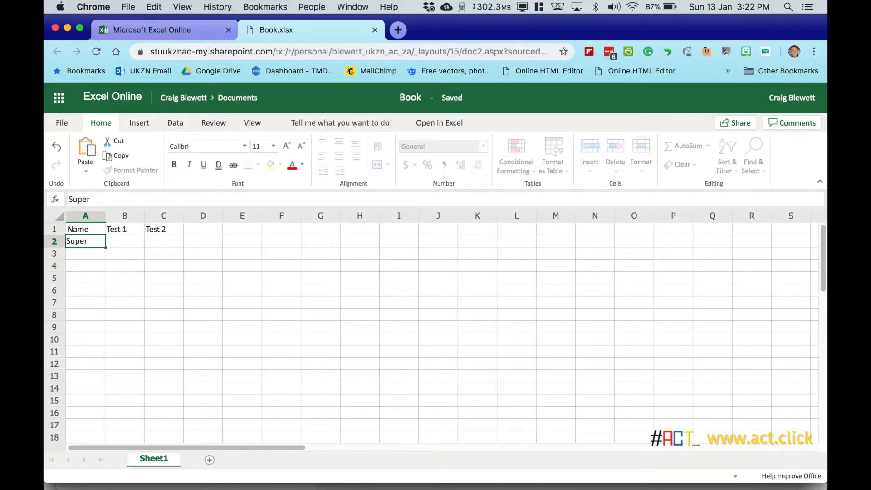
{"action": "type", "text": "calfragili"}
{"action": "key", "text": "Return"}
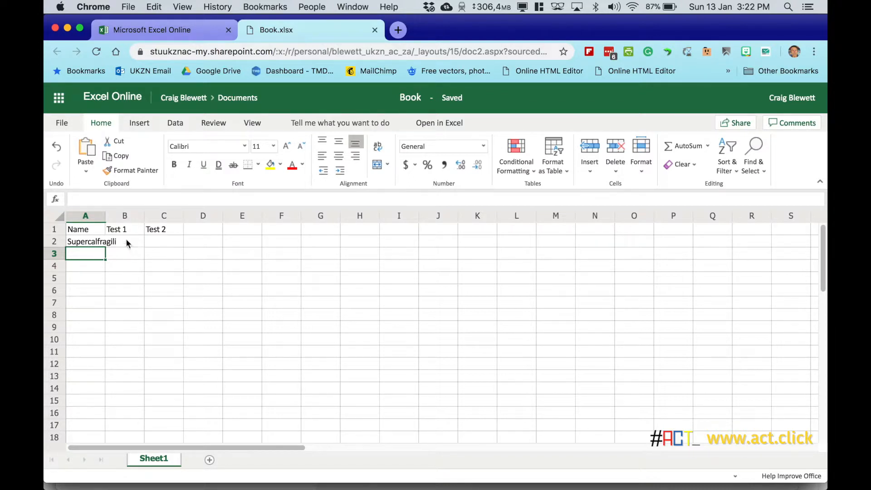
{"action": "left_click", "coordinate": [79, 243]}
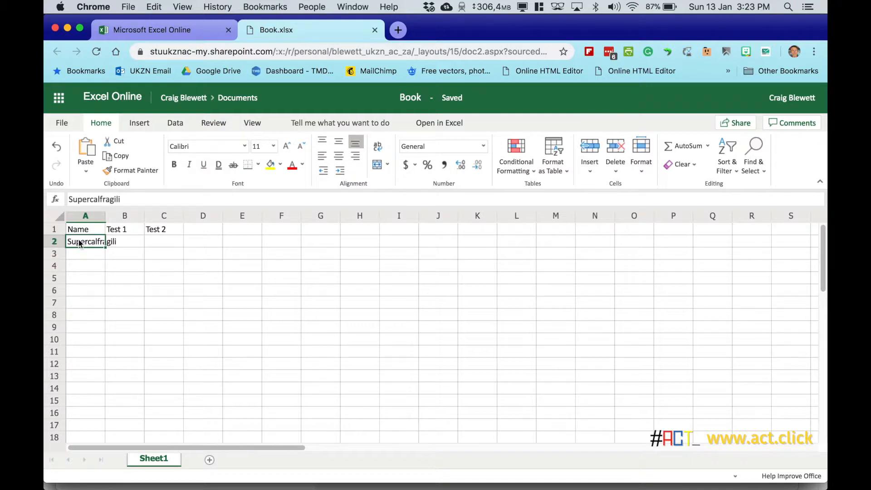
{"action": "left_click", "coordinate": [113, 240]}
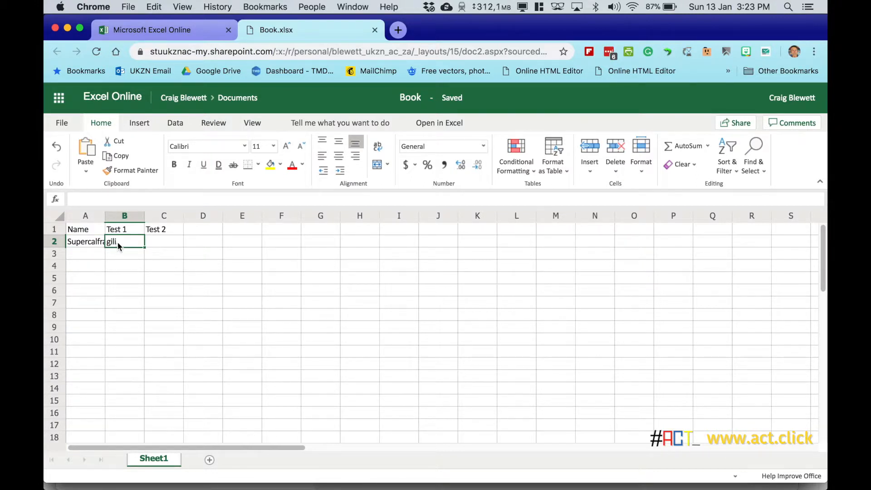
{"action": "left_click", "coordinate": [80, 243]}
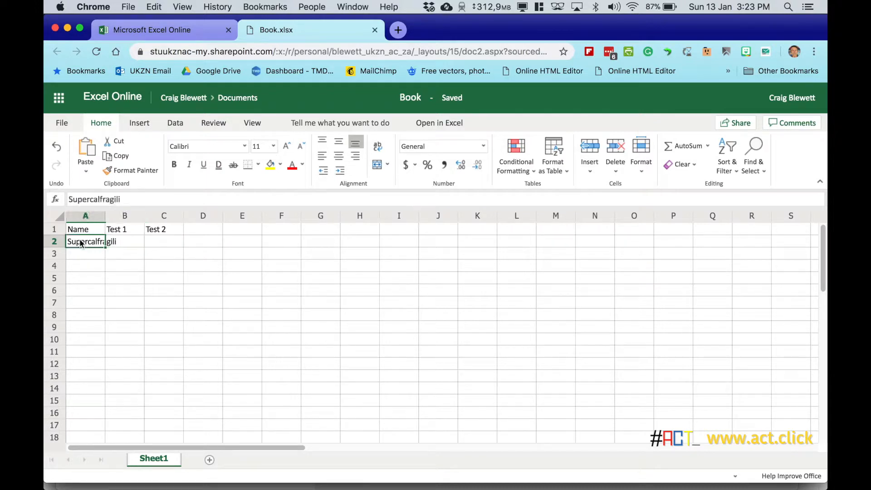
Enter 60 in cell B2 as the first mark under Test 1.
{"action": "left_click", "coordinate": [118, 241]}
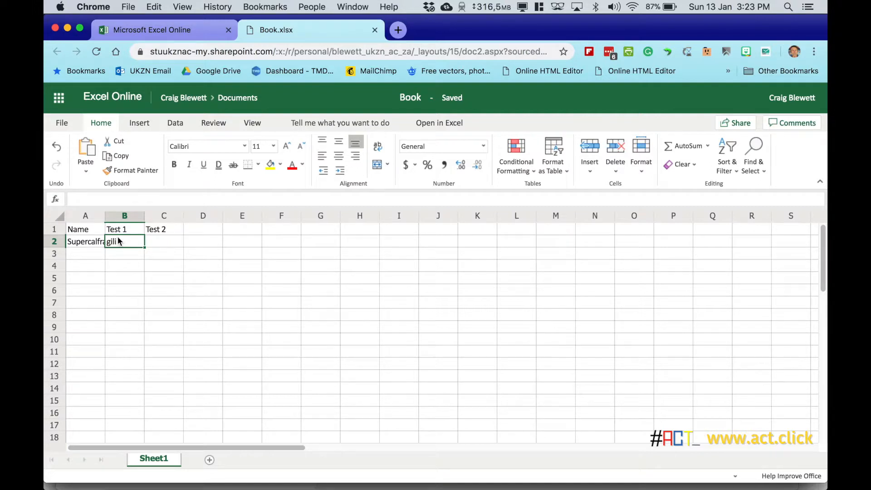
{"action": "type", "text": "60"}
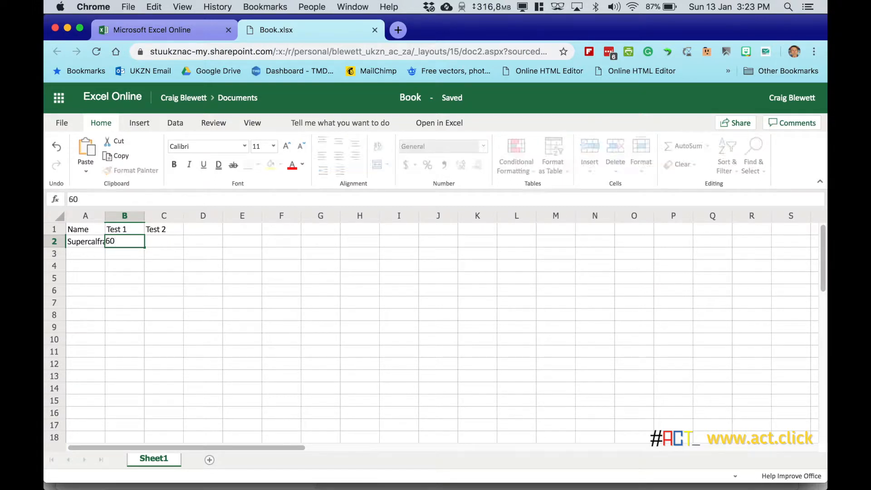
{"action": "key", "text": "Return"}
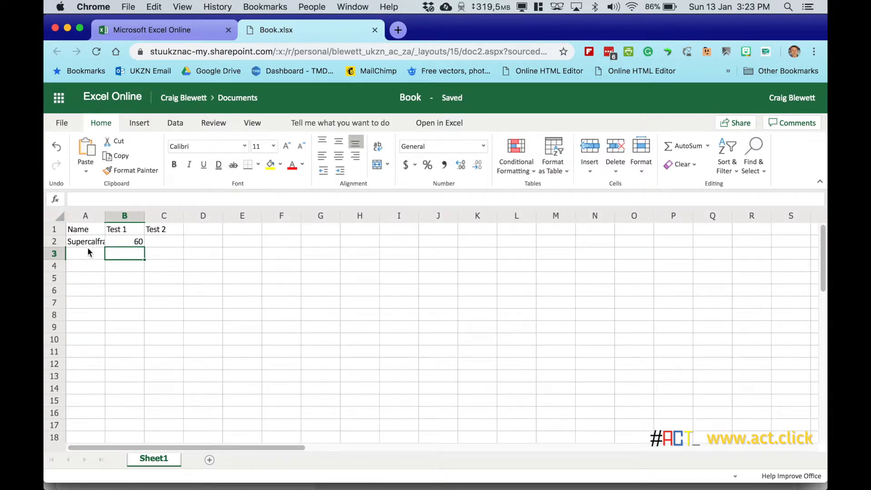
Widen column A enough to show the full text of cell A2, and widen column B slightly.
{"action": "left_click", "coordinate": [88, 258]}
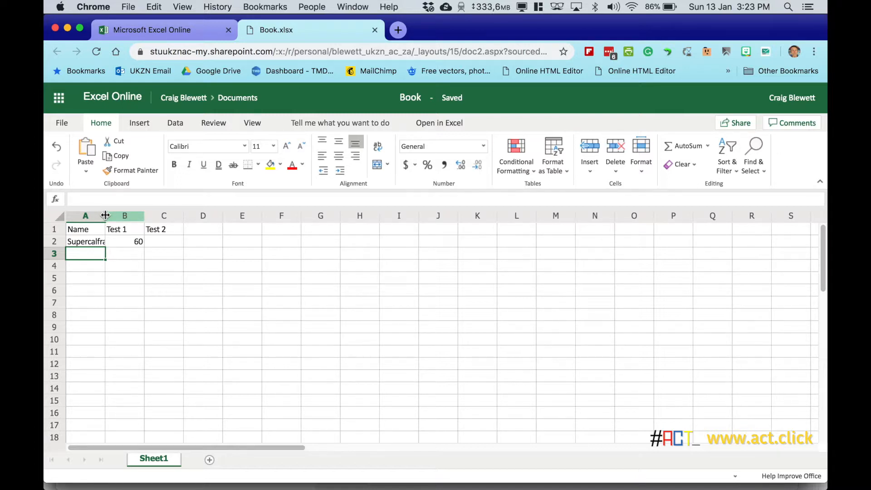
{"action": "left_click_drag", "start_coordinate": [105, 215], "coordinate": [134, 216]}
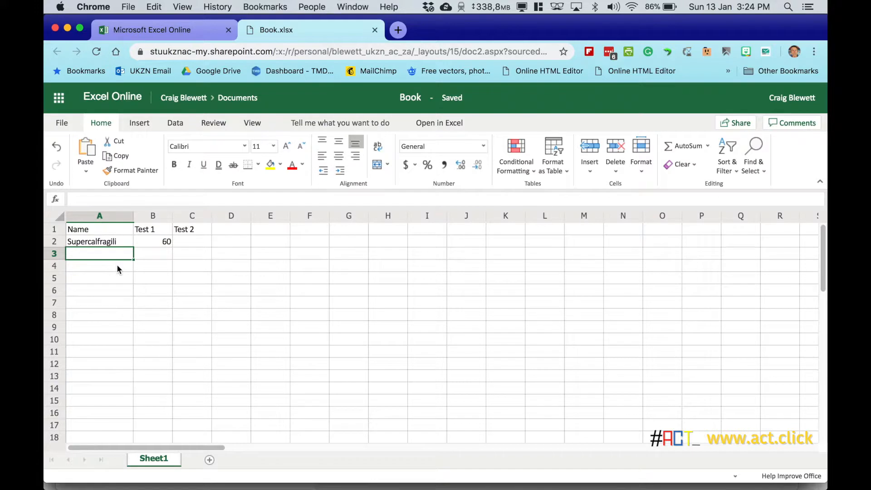
{"action": "left_click", "coordinate": [103, 245]}
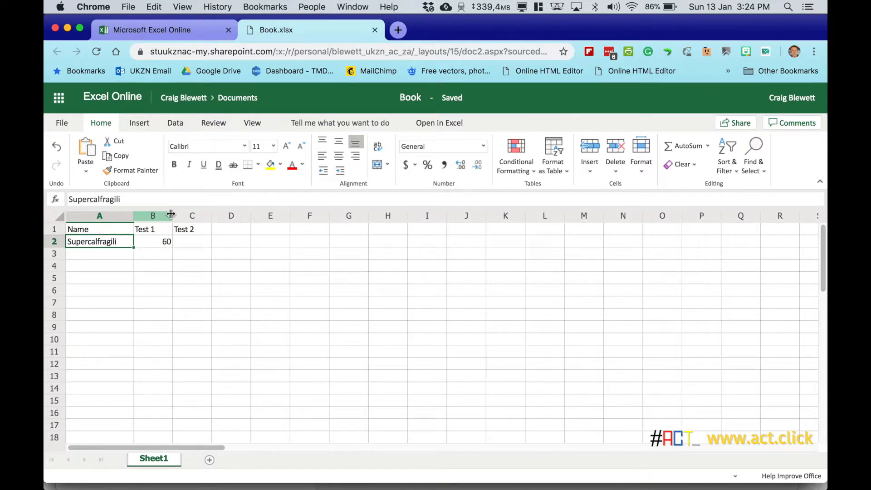
{"action": "left_click_drag", "start_coordinate": [171, 213], "coordinate": [182, 214]}
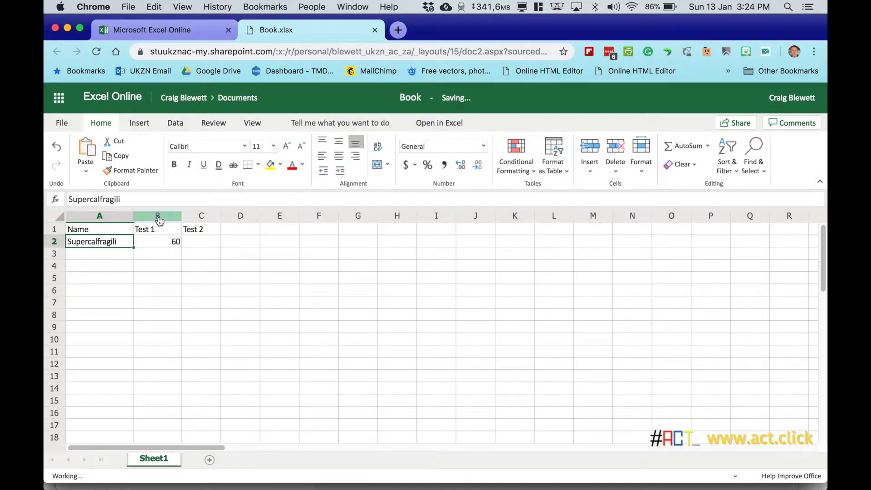
Add the heading Test 3 in cell D1.
{"action": "left_click", "coordinate": [238, 229]}
{"action": "type", "text": "Test"}
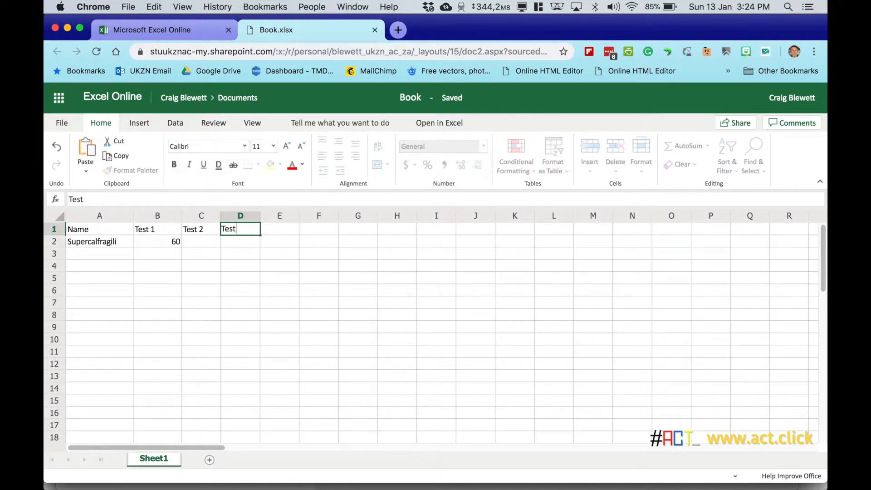
{"action": "type", "text": " 3"}
{"action": "key", "text": "Return"}
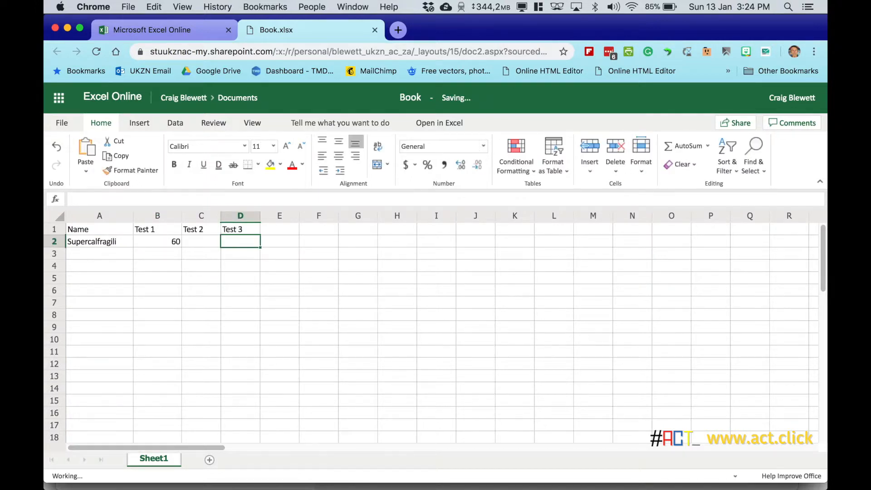
Narrow columns B to D together to one equal width just fitting their headings, and select cell A3.
{"action": "left_click", "coordinate": [167, 217]}
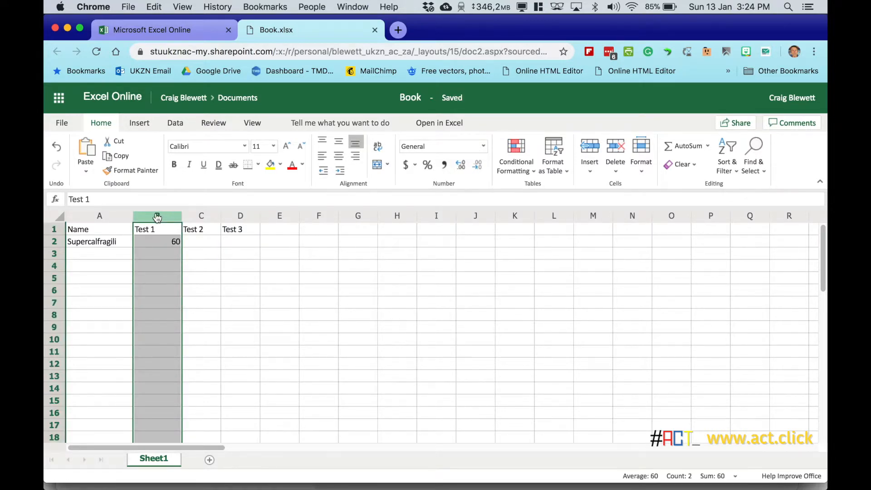
{"action": "left_click", "coordinate": [204, 216], "text": "shift"}
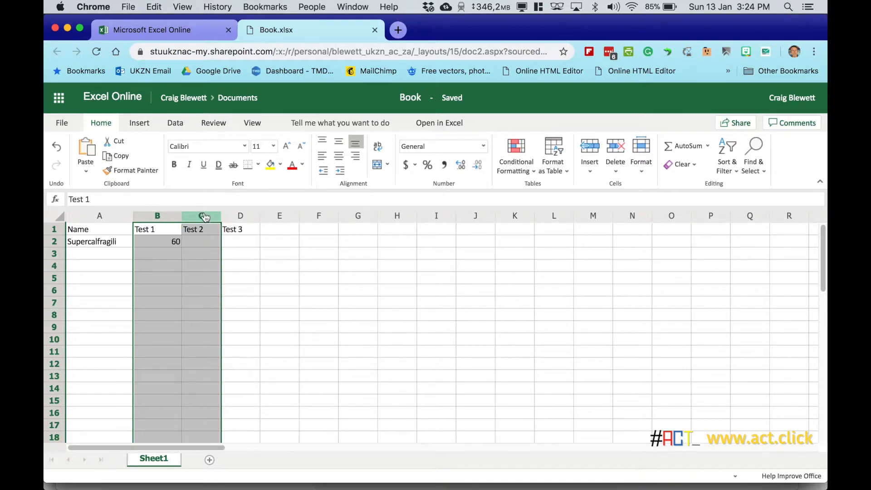
{"action": "left_click", "coordinate": [240, 216], "text": "shift"}
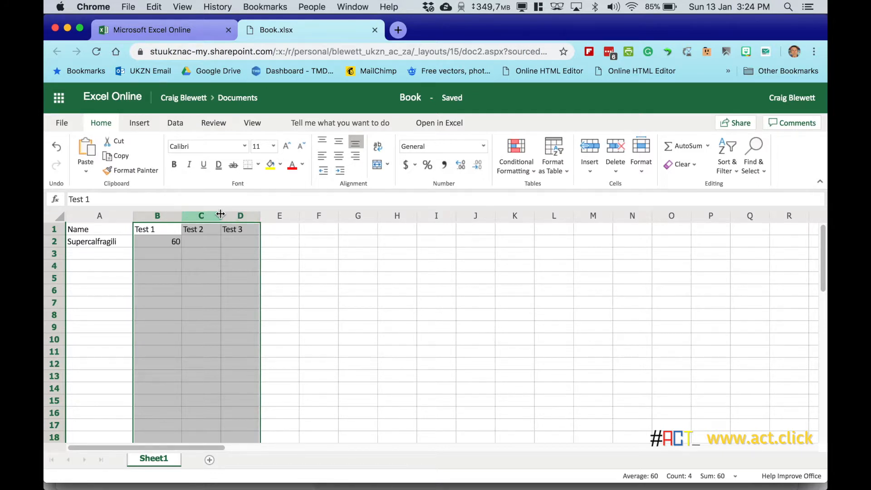
{"action": "mouse_move", "coordinate": [221, 214]}
{"action": "left_mouse_down"}
{"action": "mouse_move", "coordinate": [211, 214]}
{"action": "mouse_move", "coordinate": [231, 214]}
{"action": "mouse_move", "coordinate": [212, 219]}
{"action": "left_mouse_up"}
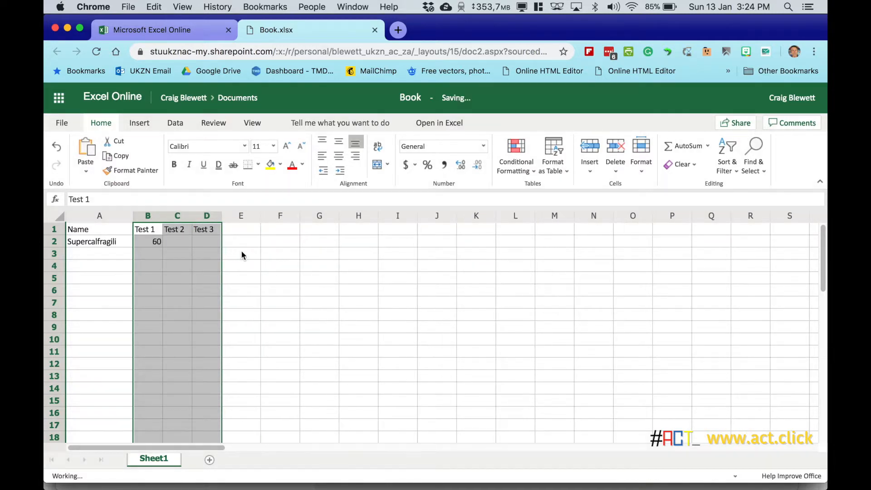
{"action": "left_click", "coordinate": [199, 255]}
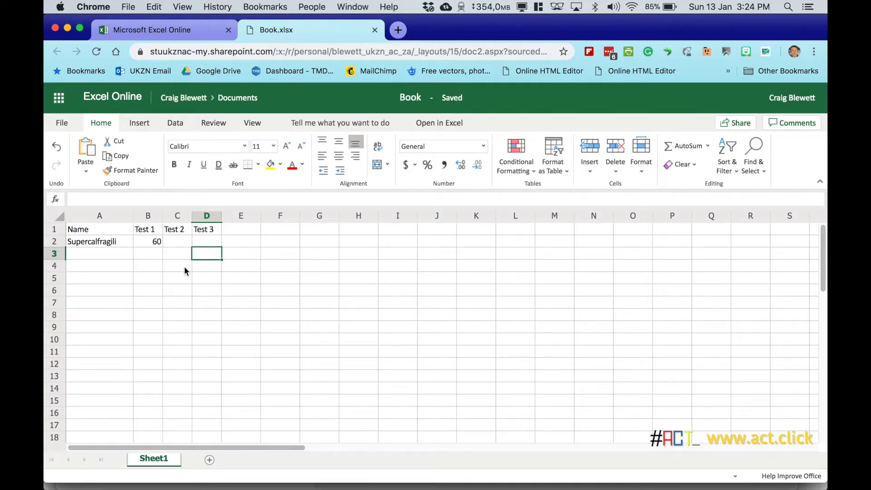
{"action": "key", "text": "Left"}
{"action": "key", "text": "Left"}
{"action": "key", "text": "Left"}
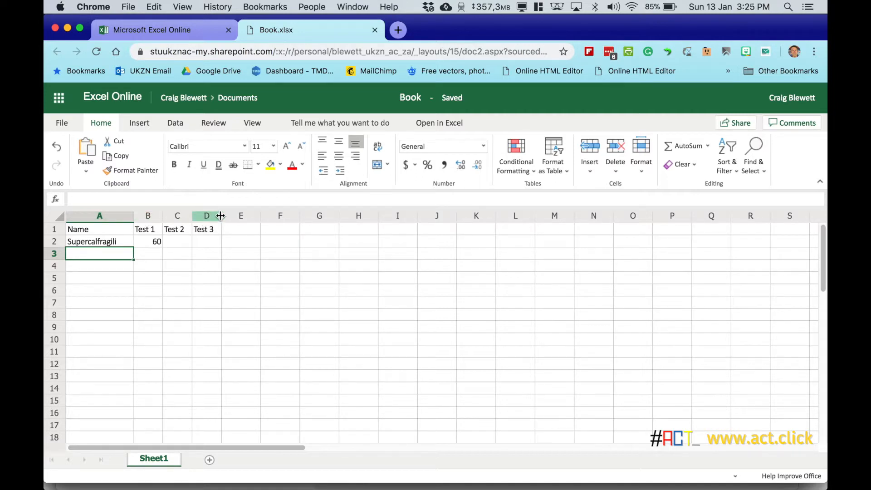
Replace the long sample text in cell A2 with a student's first name.
{"action": "left_click", "coordinate": [108, 243]}
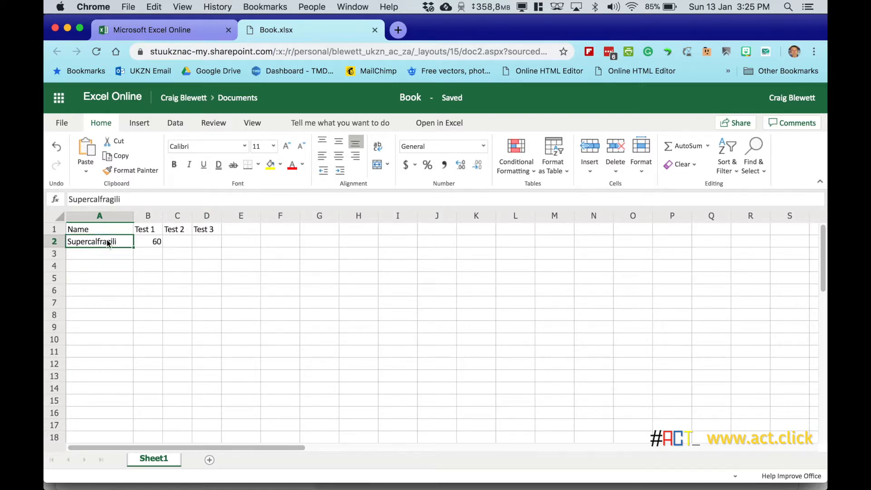
{"action": "key", "text": "Down"}
{"action": "key", "text": "Up"}
{"action": "type", "text": "Fred"}
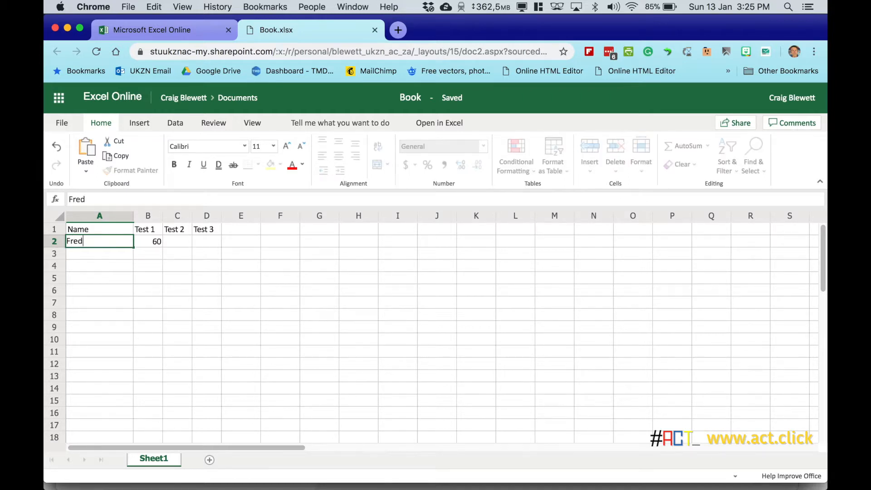
{"action": "key", "text": "Return"}
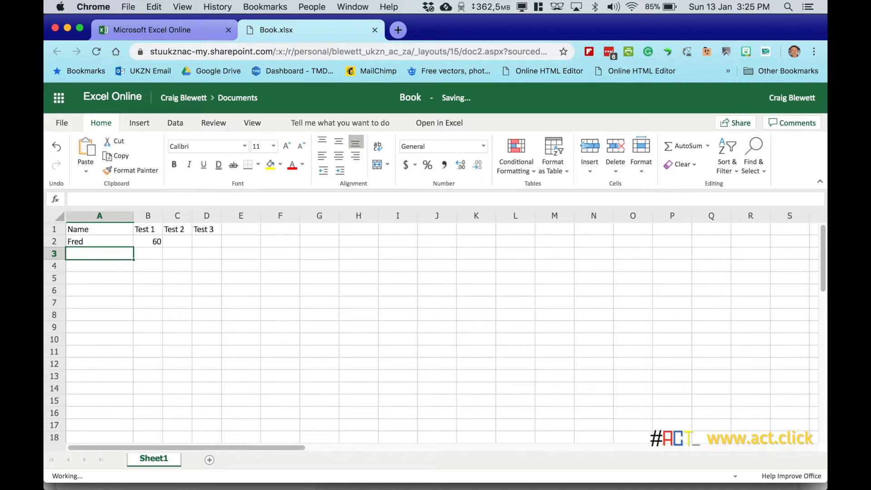
Fill cells A3 to A7 under the Name heading with five more students' first names, one per row.
{"action": "type", "text": "John"}
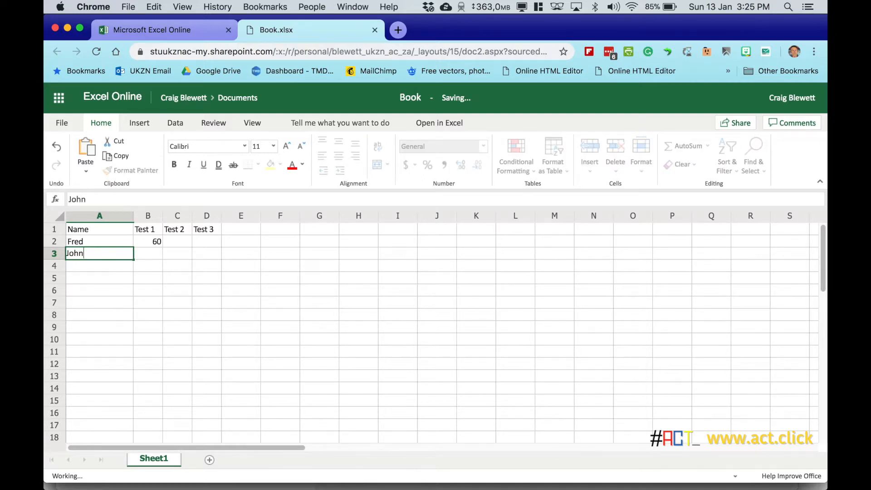
{"action": "key", "text": "Return"}
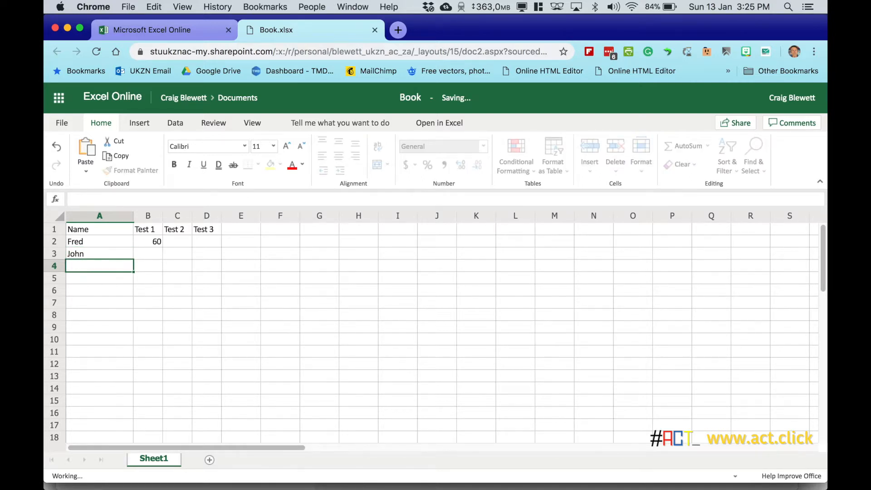
{"action": "key", "text": "Return"}
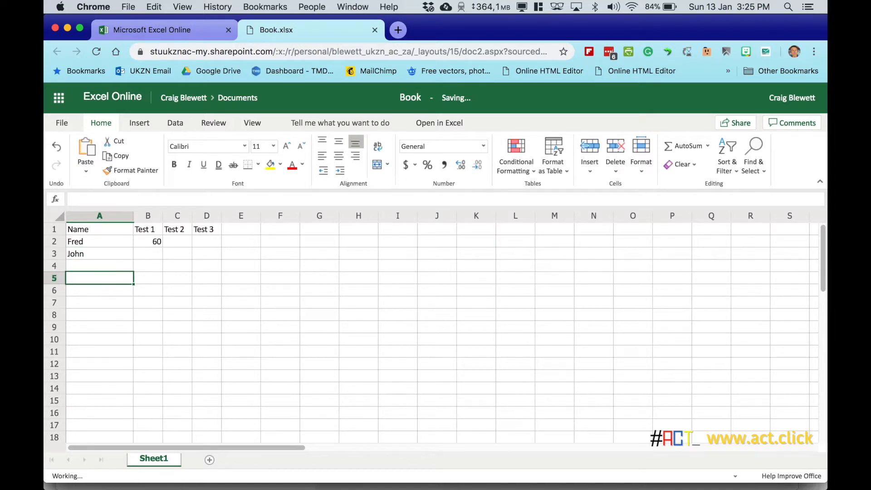
{"action": "key", "text": "Up"}
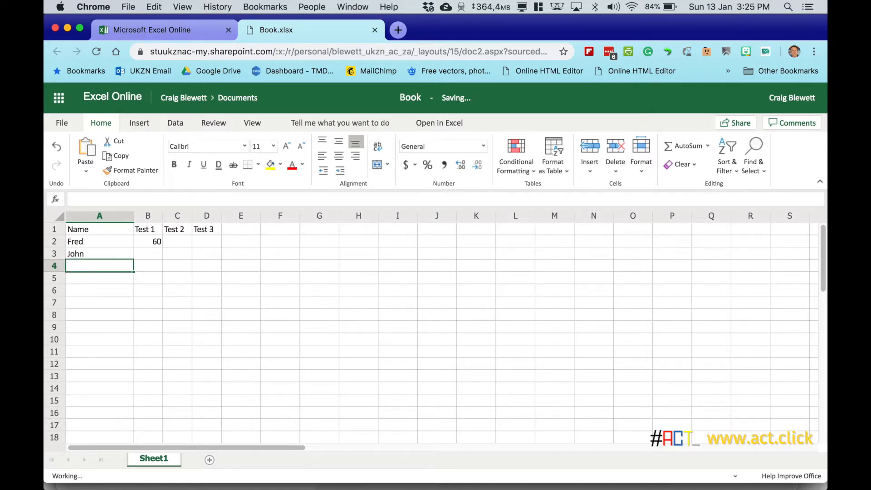
{"action": "type", "text": "Thabo"}
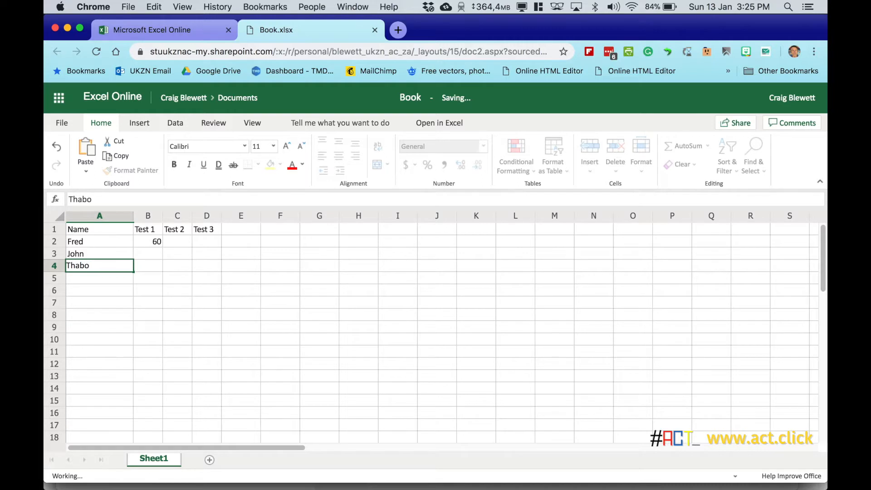
{"action": "key", "text": "Return"}
{"action": "type", "text": "Lungile"}
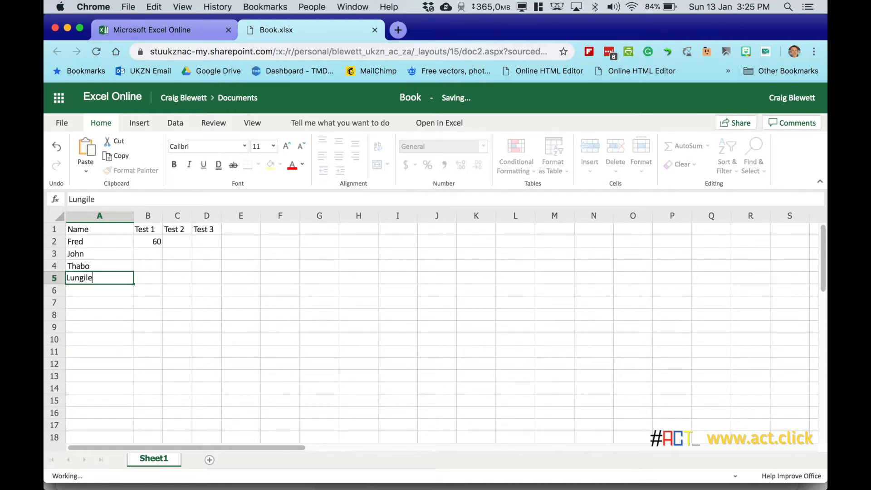
{"action": "key", "text": "Return"}
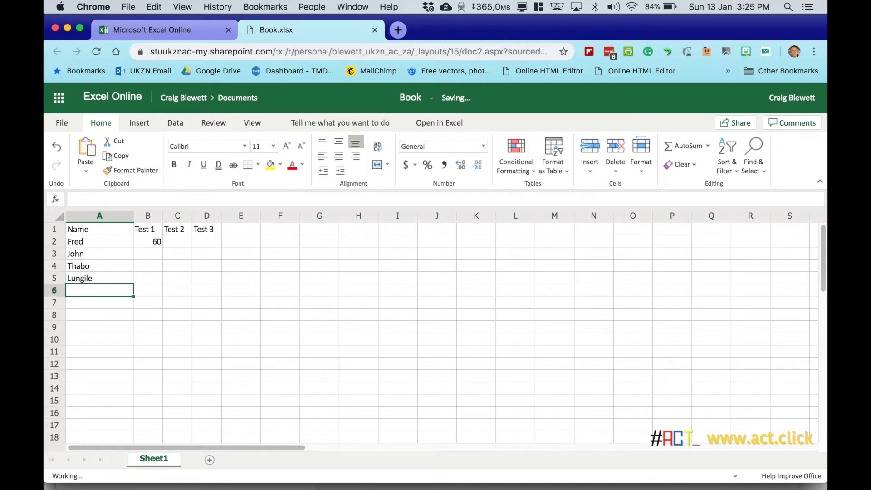
{"action": "type", "text": "Sue"}
{"action": "key", "text": "Return"}
{"action": "type", "text": "K"}
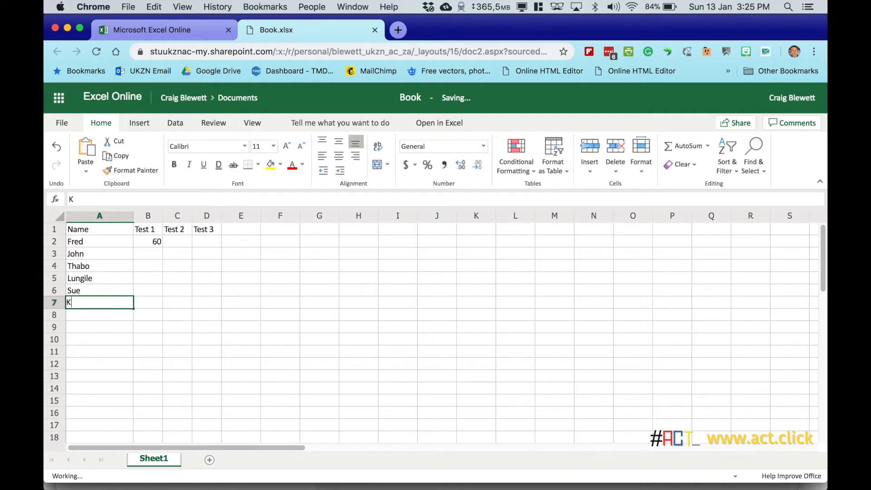
{"action": "type", "text": "iara"}
{"action": "key", "text": "Return"}
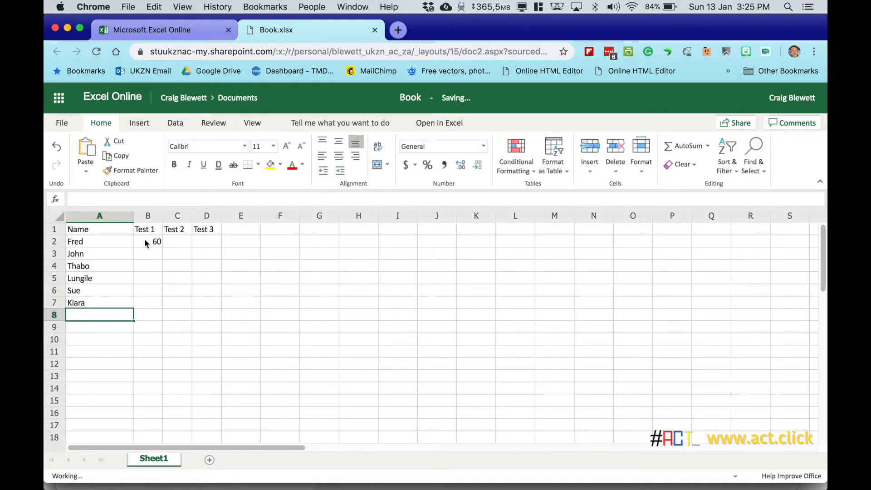
Enter the Test 1 marks 55, 89, 94, 66 and 40 in cells B3 to B7.
{"action": "left_click", "coordinate": [157, 250]}
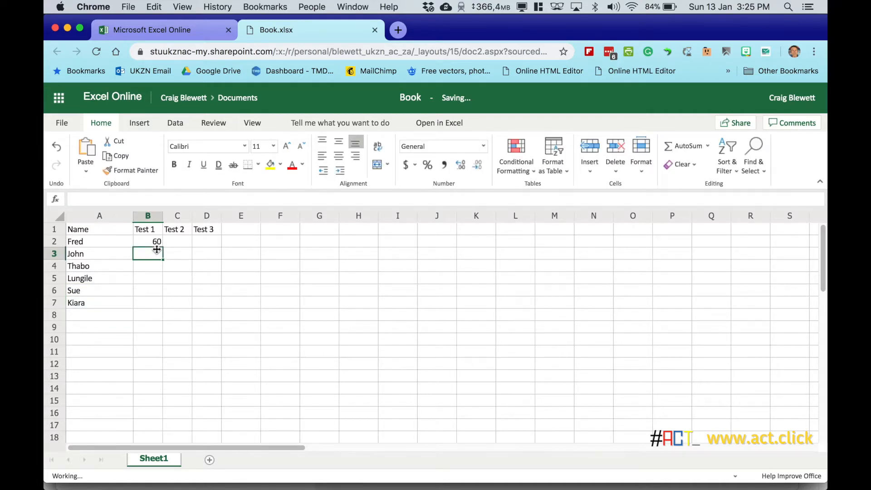
{"action": "type", "text": "55"}
{"action": "key", "text": "Return"}
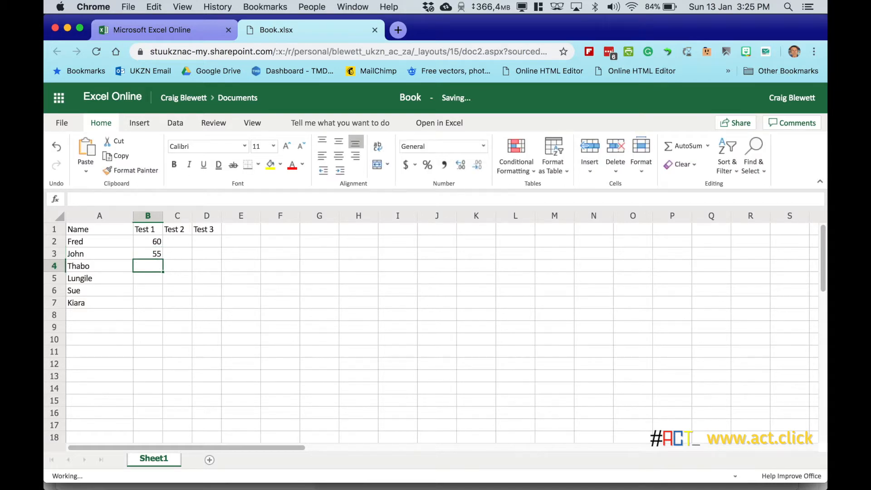
{"action": "type", "text": "89"}
{"action": "key", "text": "Return"}
{"action": "type", "text": "94"}
{"action": "key", "text": "Return"}
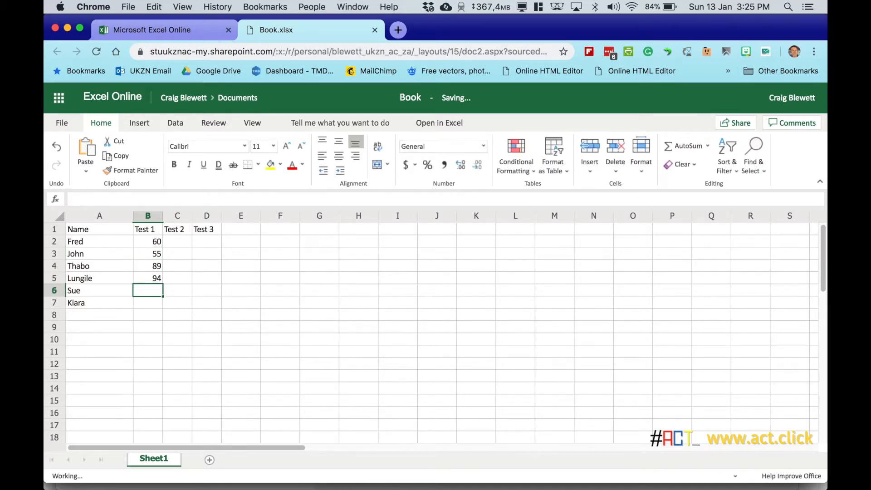
{"action": "type", "text": "66"}
{"action": "key", "text": "Return"}
{"action": "type", "text": "40"}
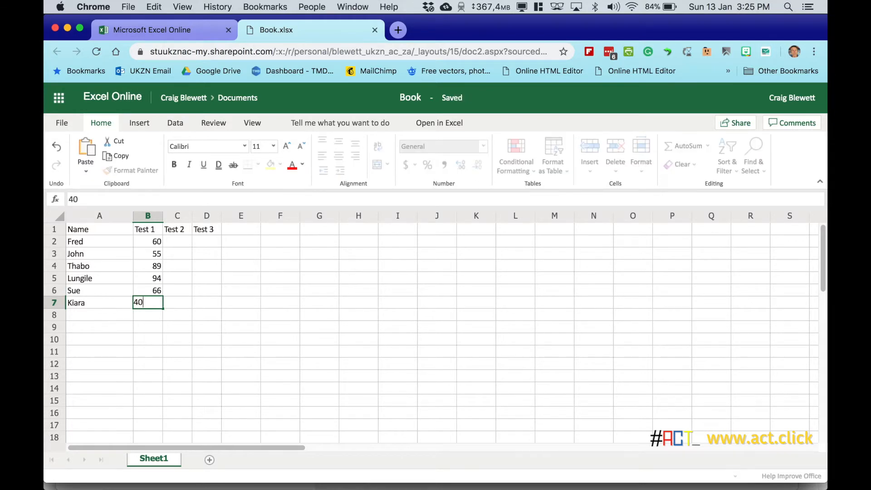
{"action": "key", "text": "Return"}
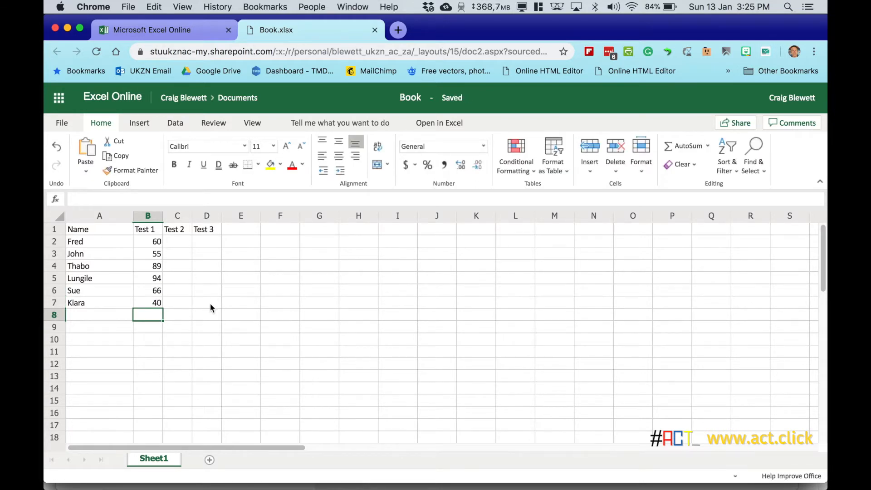
{"action": "left_click", "coordinate": [183, 241]}
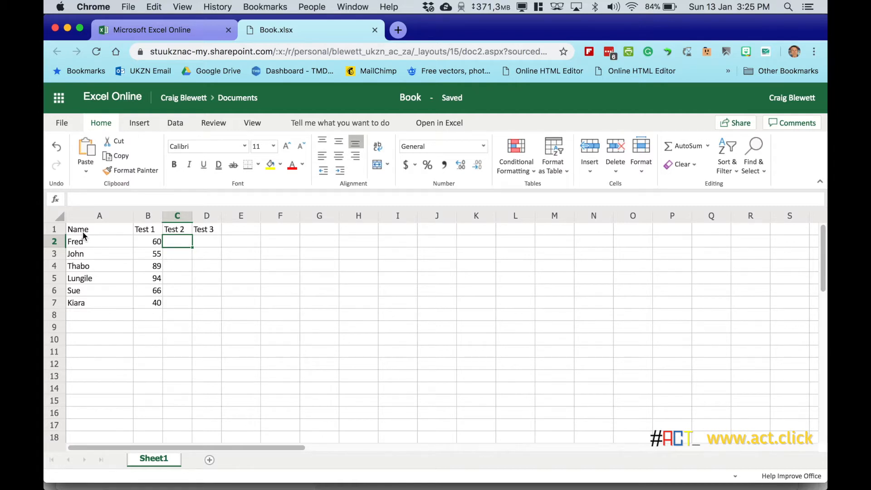
{"action": "left_click", "coordinate": [145, 230]}
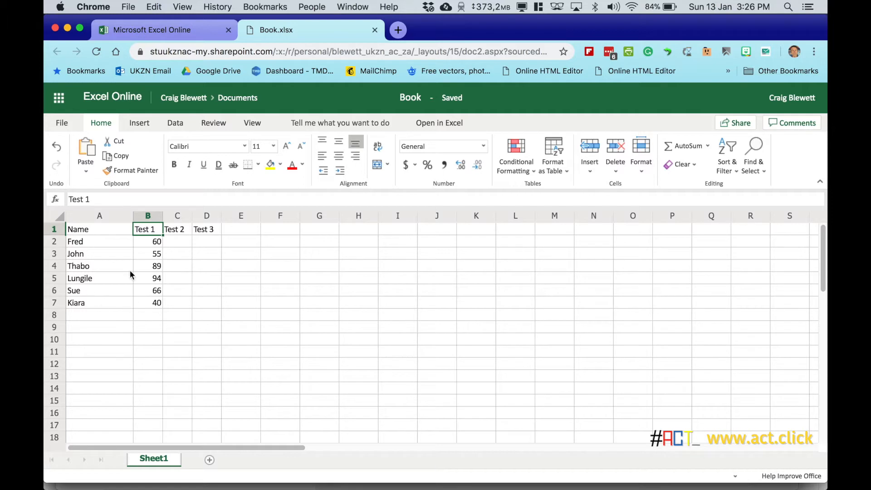
{"action": "left_click", "coordinate": [93, 228]}
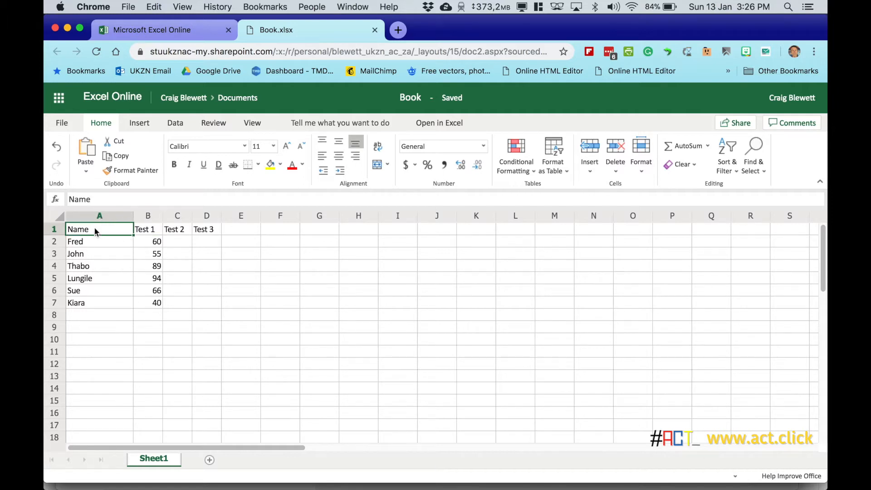
{"action": "left_click", "coordinate": [142, 230]}
{"action": "left_click", "coordinate": [179, 229]}
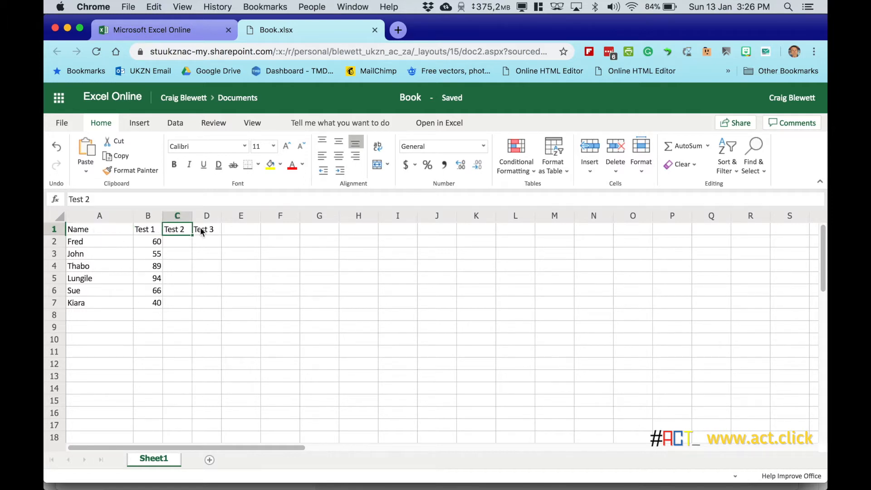
{"action": "left_click", "coordinate": [207, 230]}
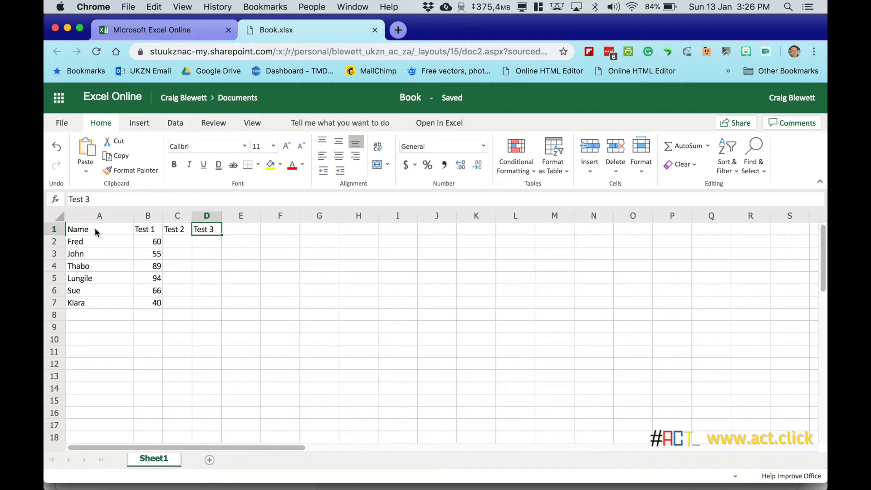
Make the Name heading in cell A1 bold.
{"action": "left_click", "coordinate": [94, 227]}
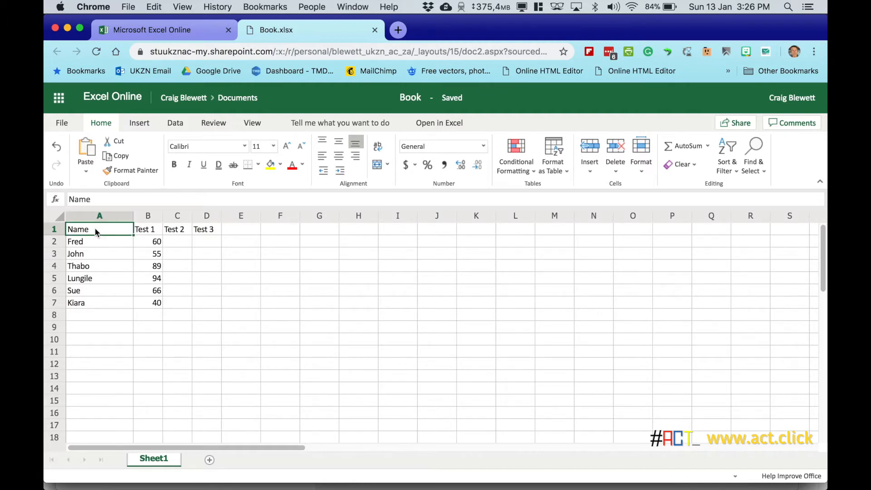
{"action": "left_click", "coordinate": [174, 166]}
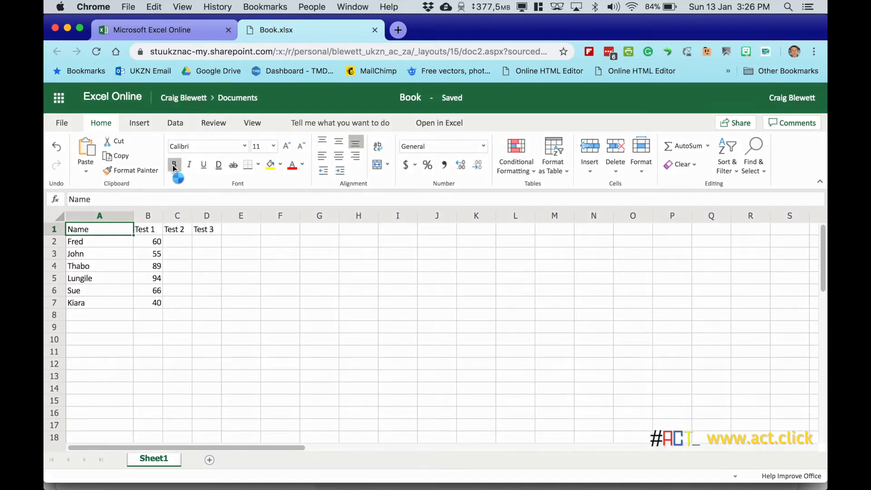
{"action": "left_click", "coordinate": [99, 304]}
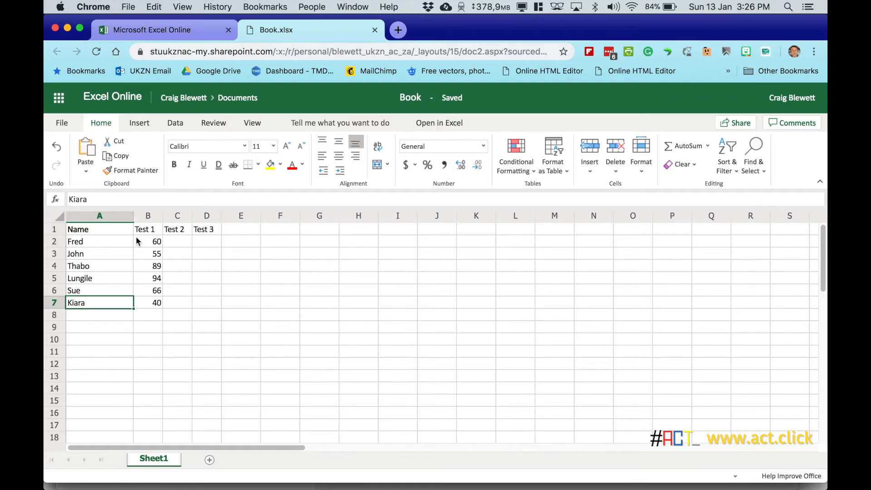
Make the whole of row 1 bold so the formatting covers the Name and Test 1 to Test 3 headings.
{"action": "left_click", "coordinate": [54, 230]}
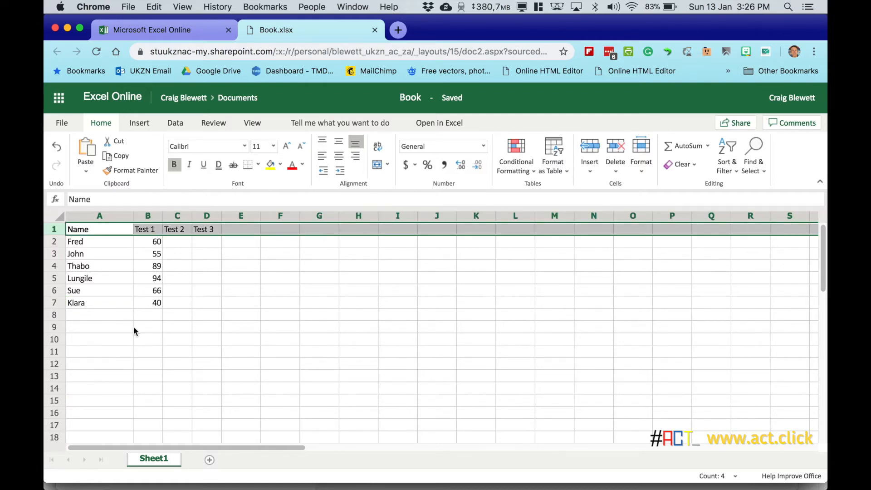
{"action": "left_click", "coordinate": [174, 167]}
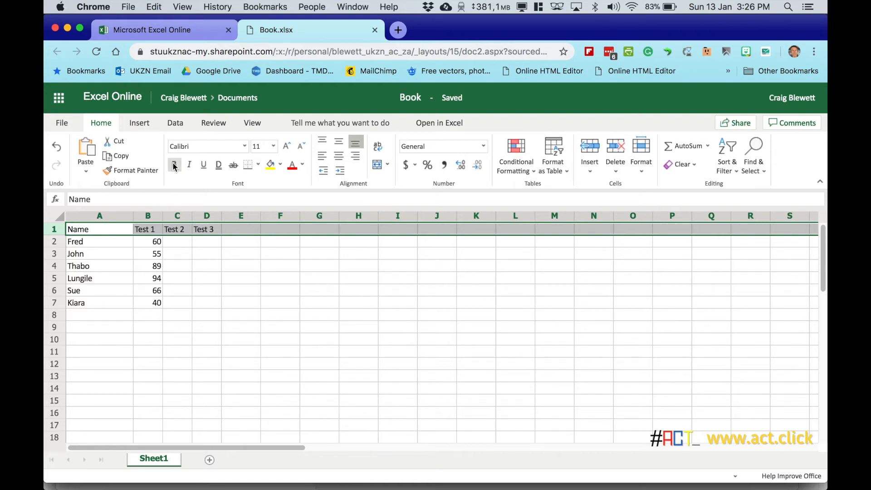
{"action": "left_click", "coordinate": [174, 166]}
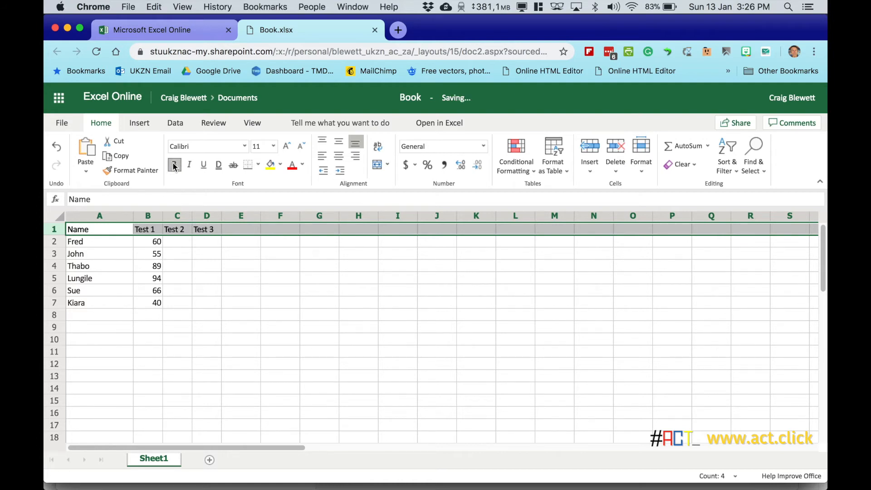
{"action": "left_click", "coordinate": [198, 257]}
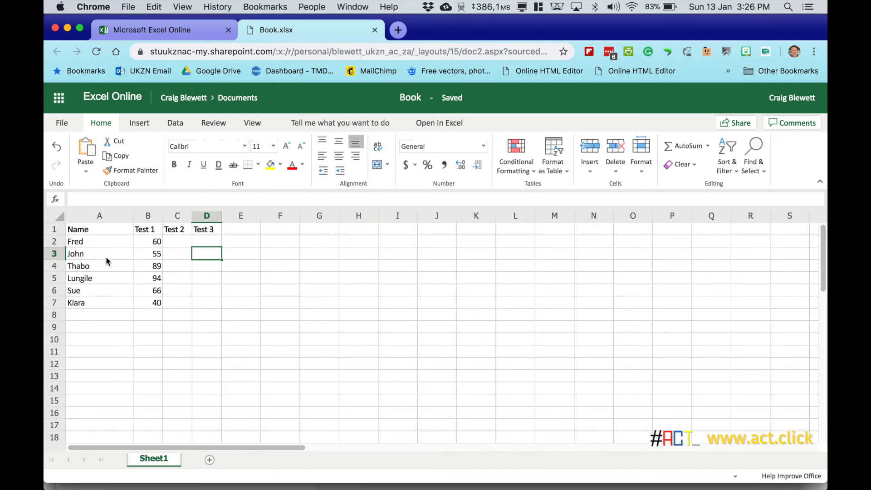
Set the font size of the whole heading row 1 to 14 and deselect the row.
{"action": "left_click", "coordinate": [54, 231]}
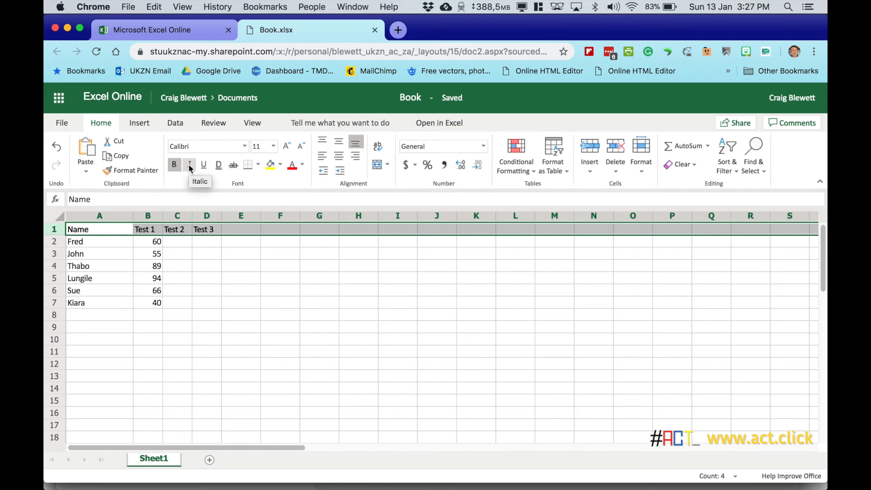
{"action": "left_click", "coordinate": [245, 146]}
{"action": "left_click", "coordinate": [245, 146]}
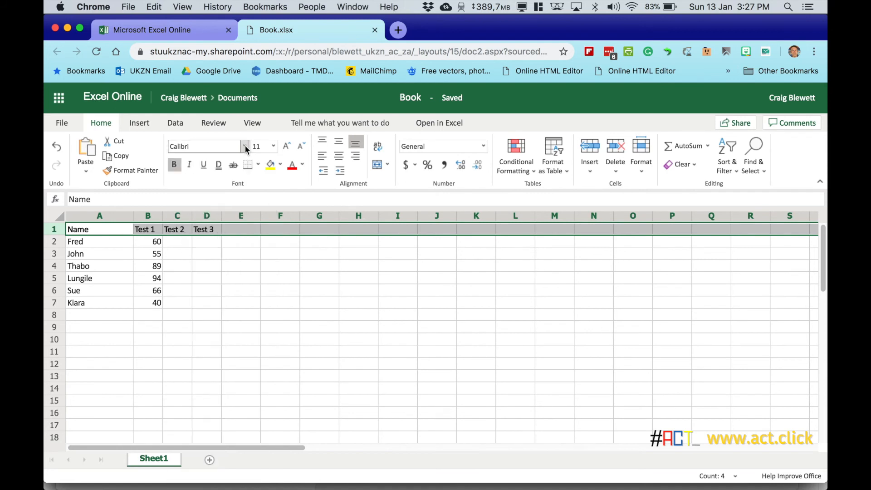
{"action": "left_click", "coordinate": [274, 146]}
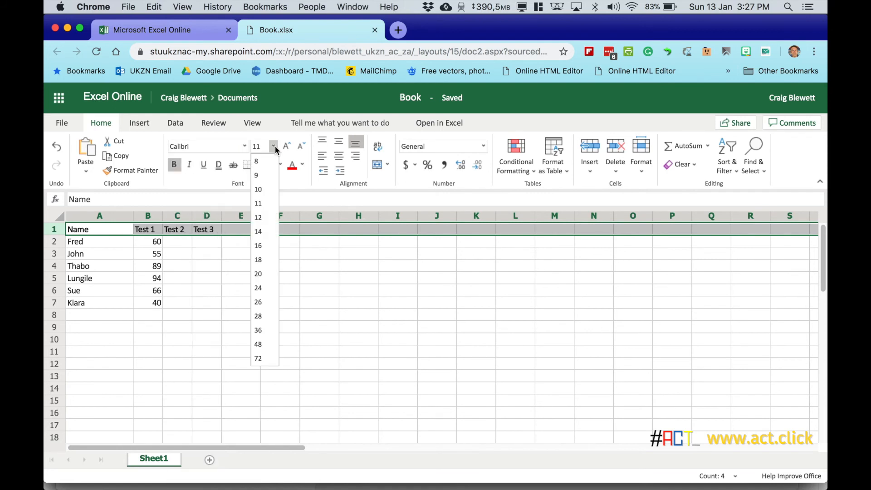
{"action": "left_click", "coordinate": [258, 231]}
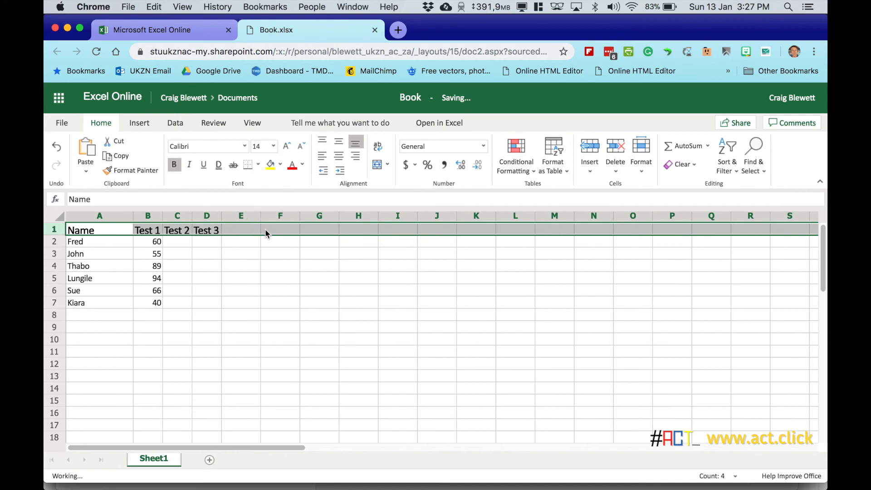
{"action": "left_click", "coordinate": [250, 293]}
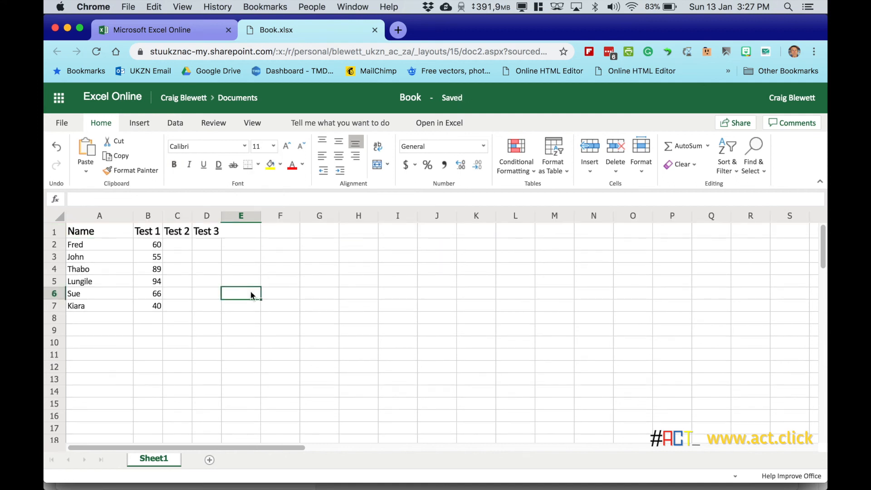